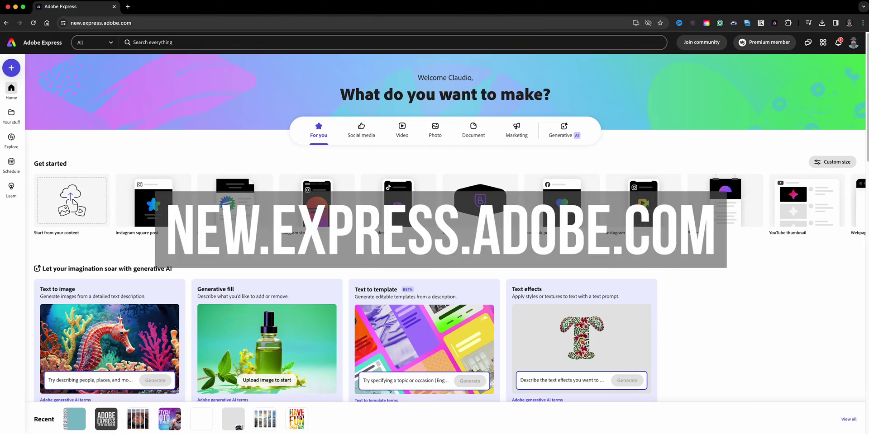
Create a blank 1080×1920 portrait video page and dismiss the template suggestions
click(11, 69)
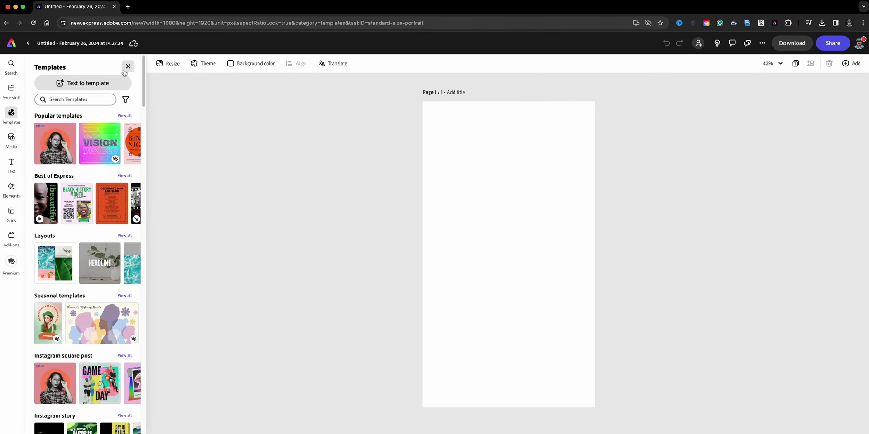
click(128, 67)
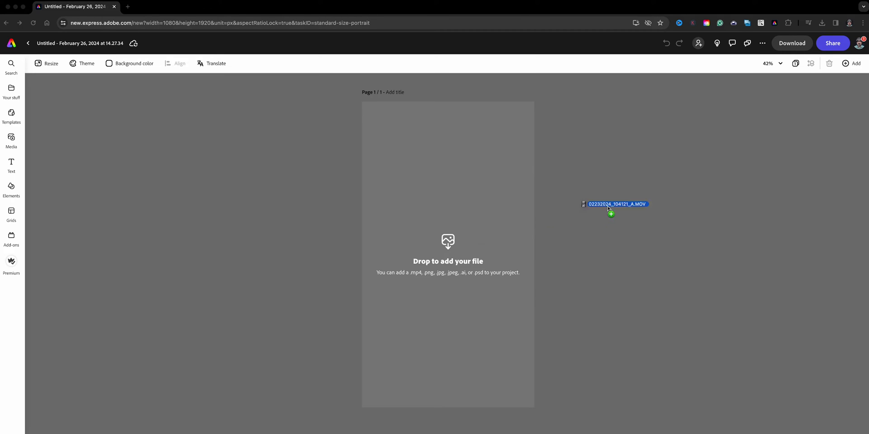
Add the bike-trail video to fill the page and mute its sound
drag(611, 213, 511, 233)
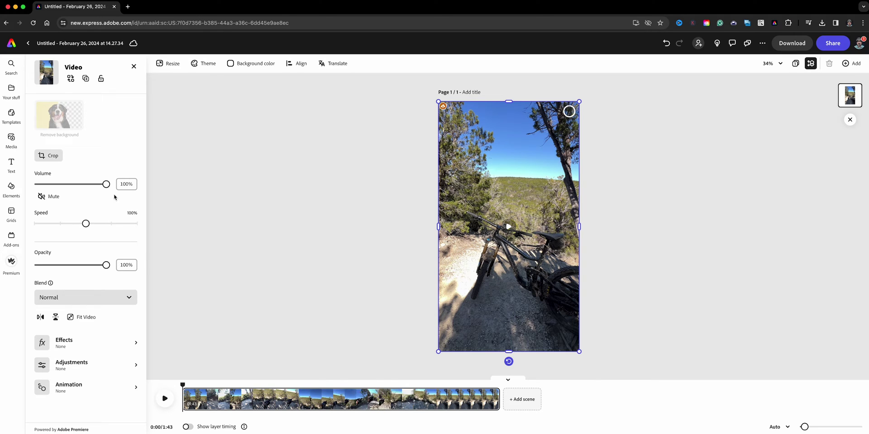
click(52, 196)
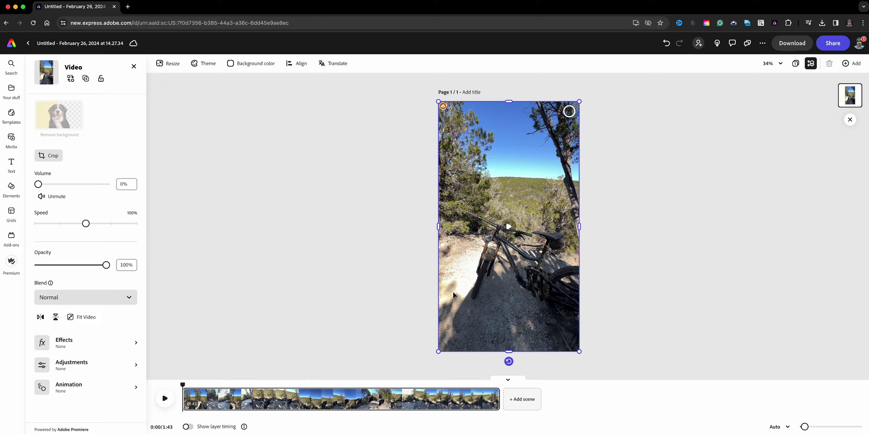
click(393, 333)
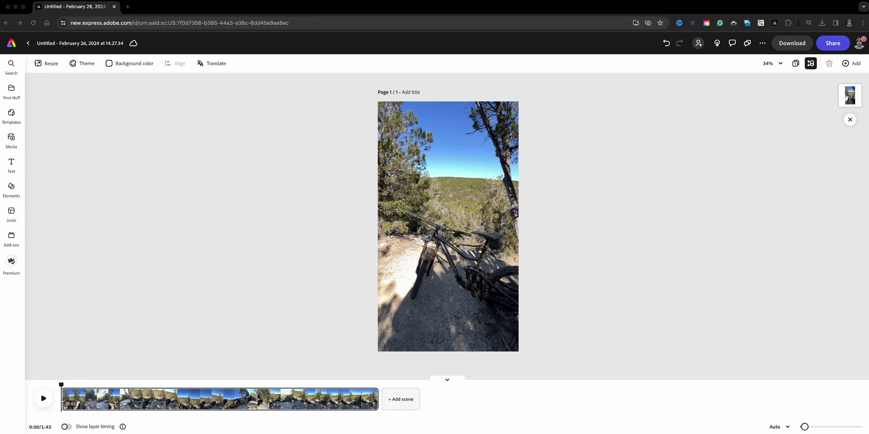
Add the selfie video, place it in the lower-right corner, and enlarge it
drag(868, 217, 572, 225)
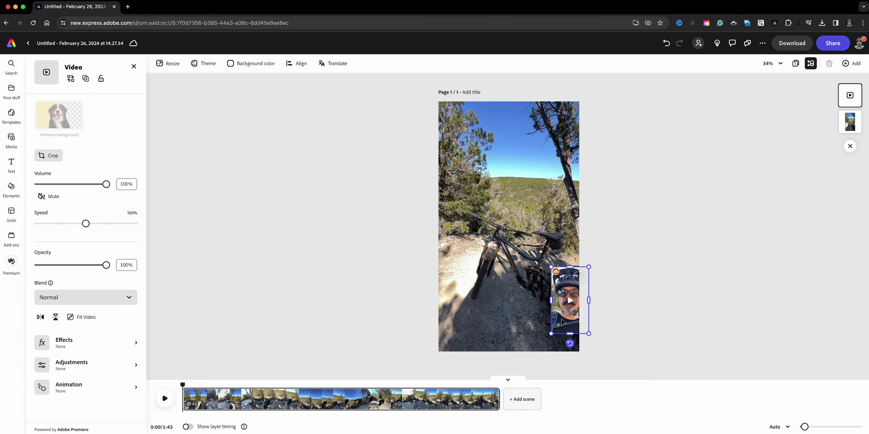
drag(562, 319, 543, 327)
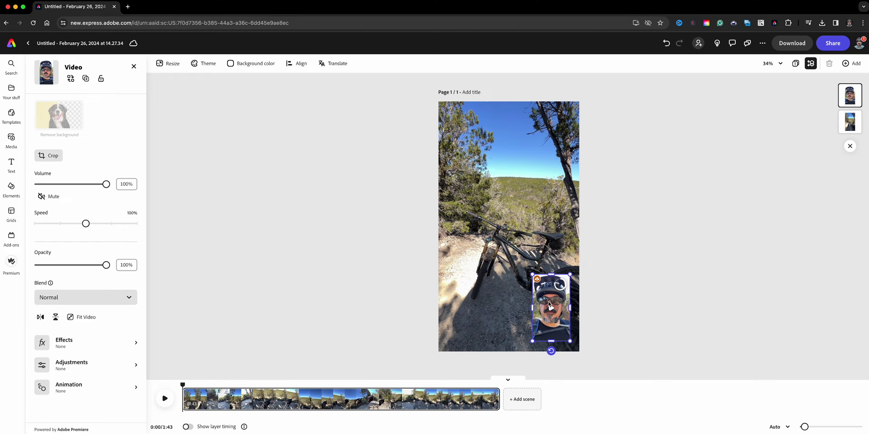
mouse_move(532, 274)
mouse_down()
mouse_move(472, 193)
mouse_move(494, 208)
mouse_move(524, 269)
mouse_up()
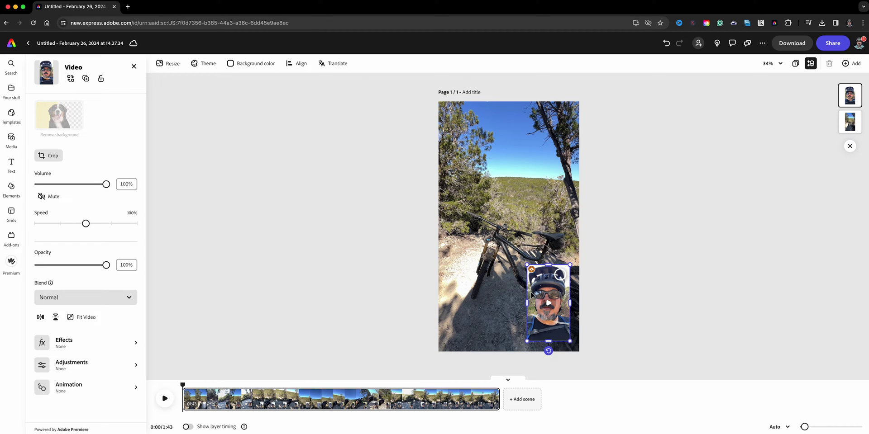
click(48, 156)
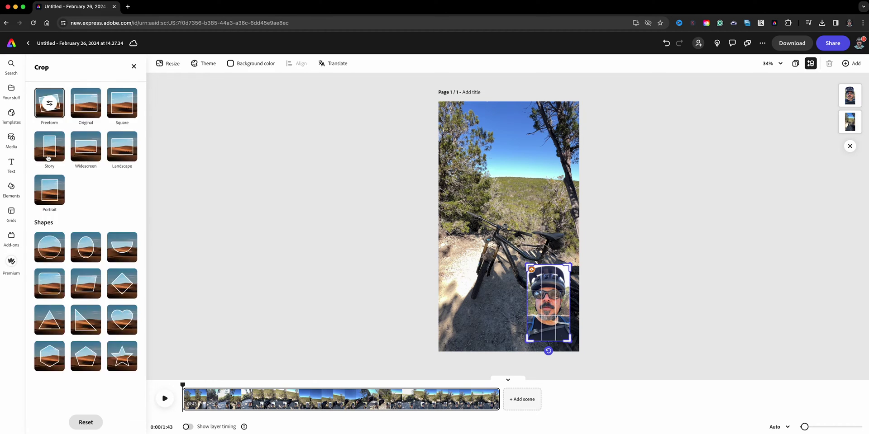
click(90, 249)
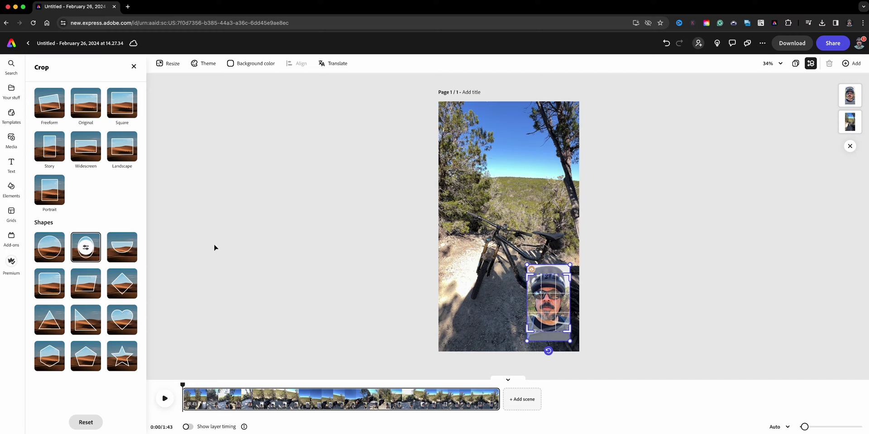
click(252, 265)
double_click(476, 299)
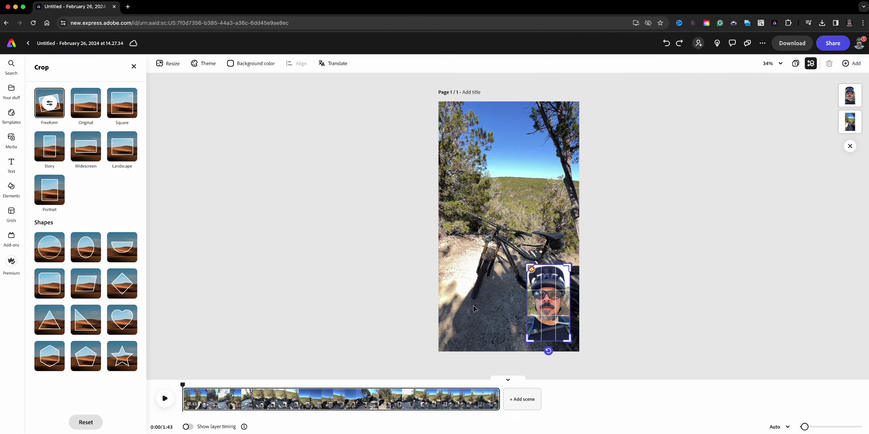
click(400, 307)
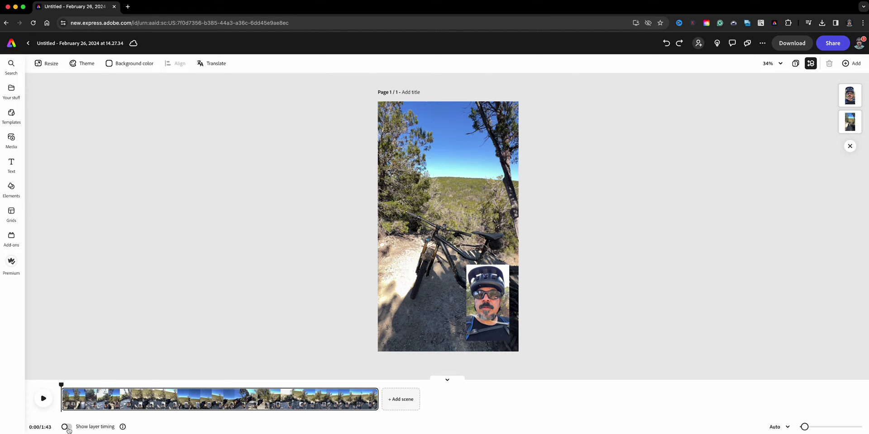
click(67, 427)
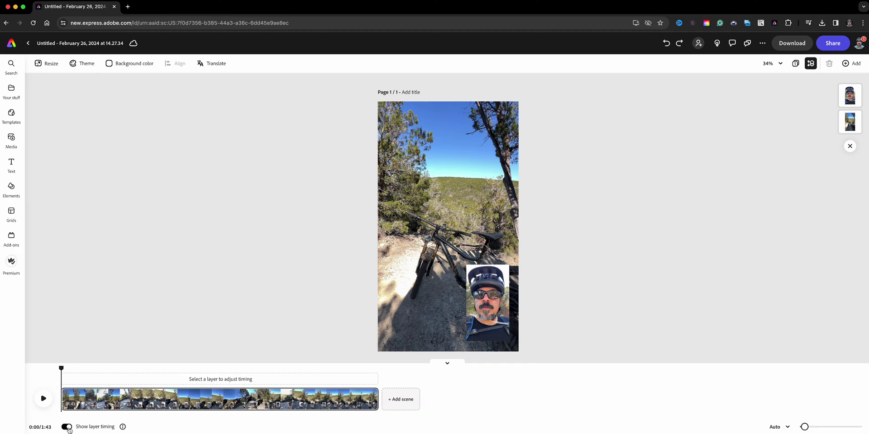
Mute the selfie clip, setting its volume to 0%
click(392, 295)
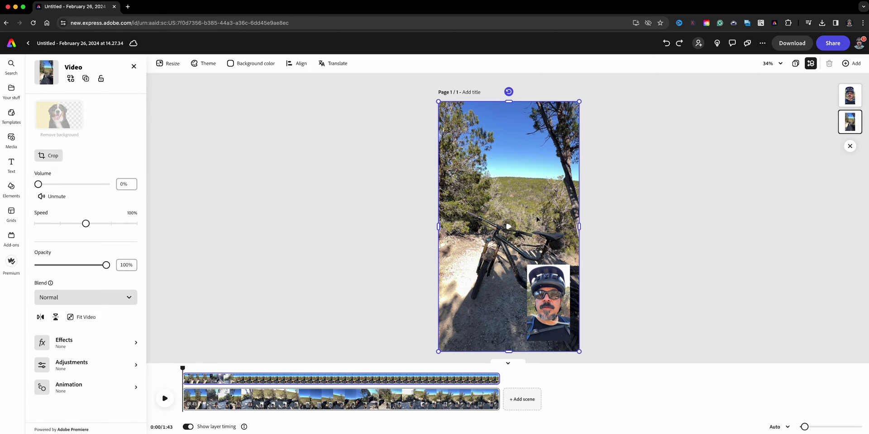
mouse_move(212, 401)
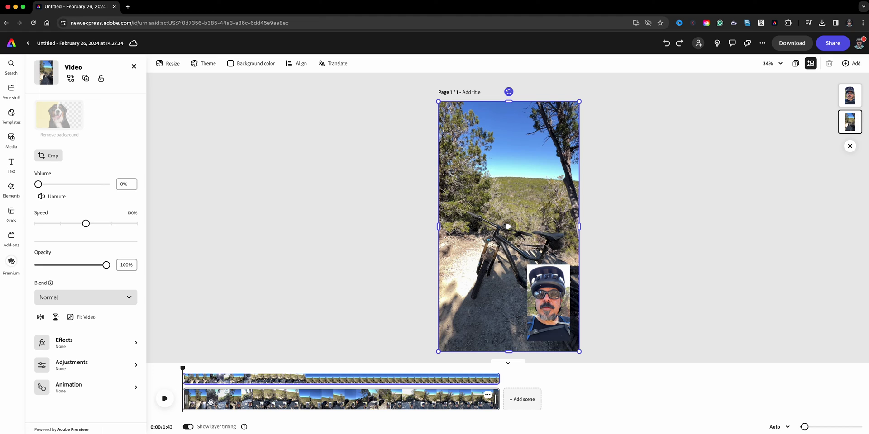
click(560, 316)
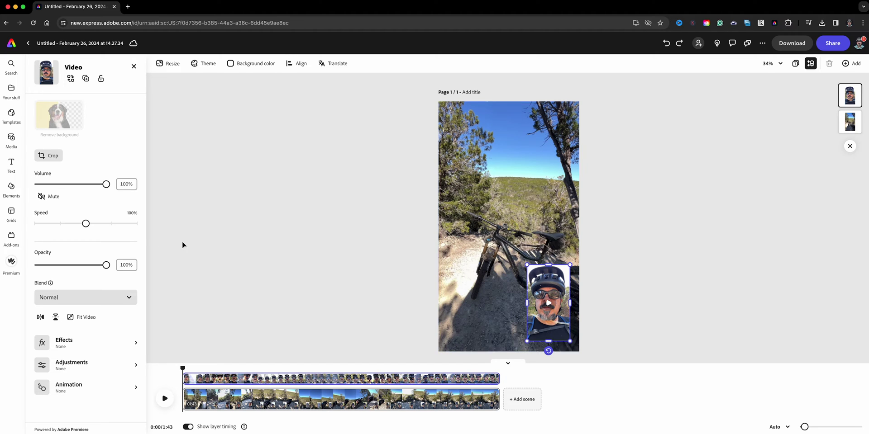
click(51, 196)
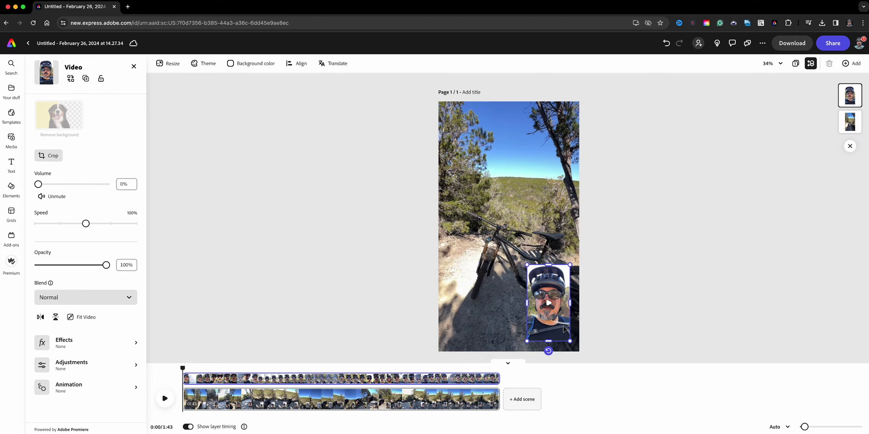
click(397, 332)
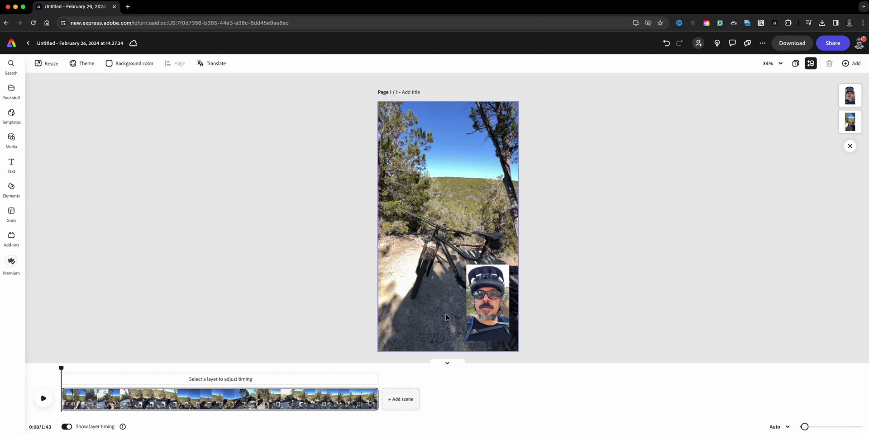
Nudge the selfie clip slightly within the lower-right corner
click(484, 321)
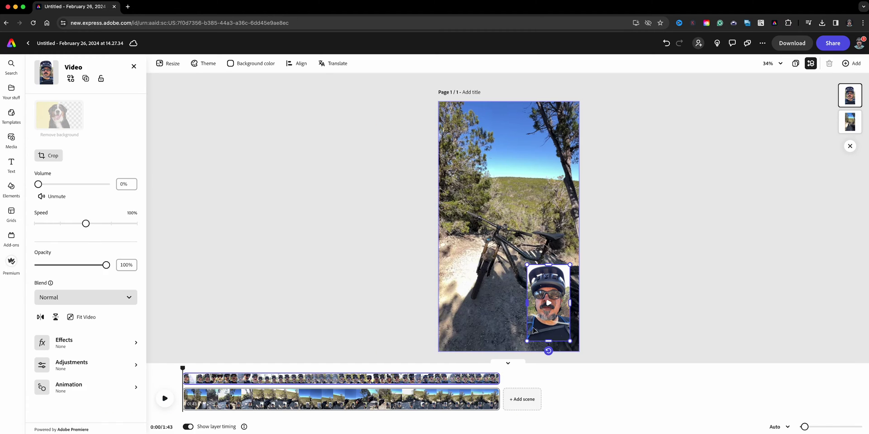
mouse_move(535, 327)
mouse_down()
mouse_move(459, 330)
mouse_move(548, 334)
mouse_up()
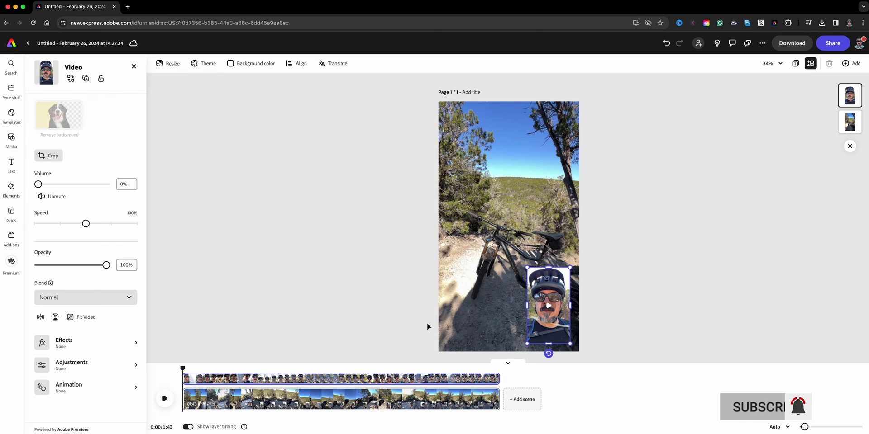
click(312, 338)
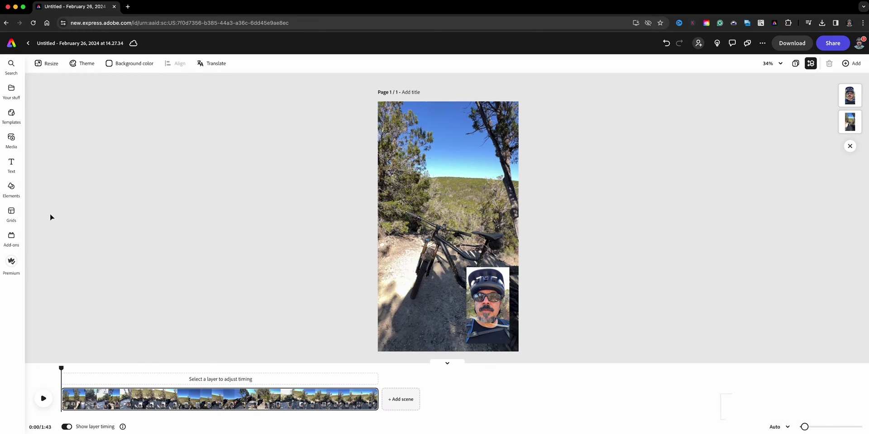
Add a black square from Elements > Shapes and drag it over the selfie clip
click(17, 194)
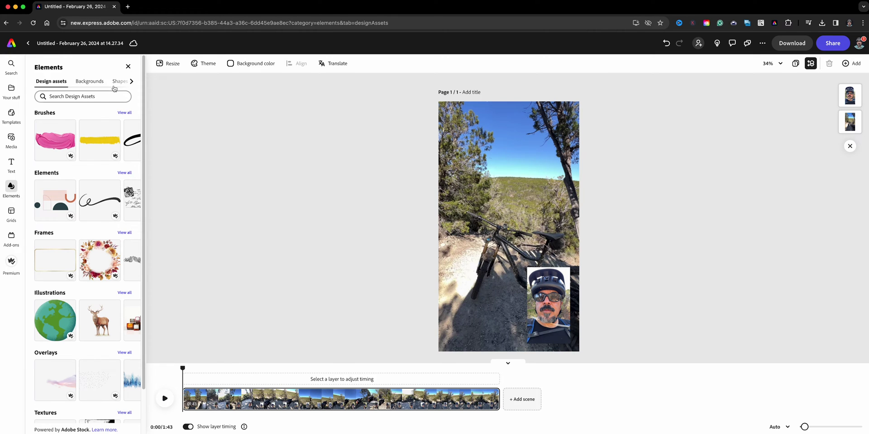
click(116, 88)
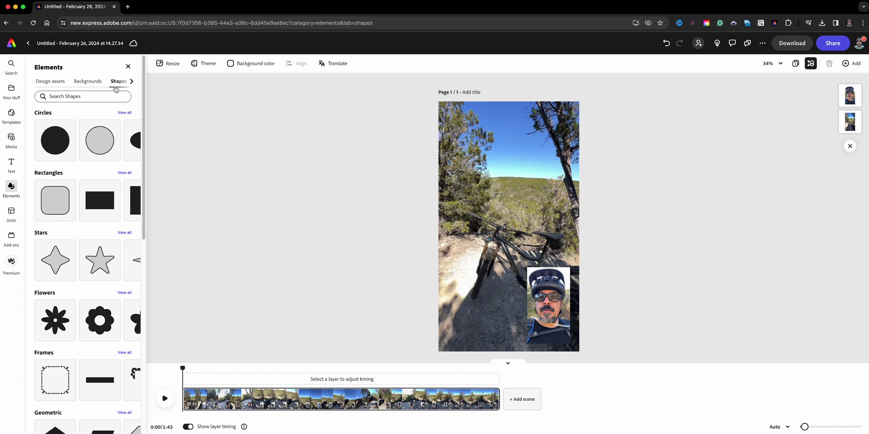
click(136, 213)
drag(511, 222, 546, 280)
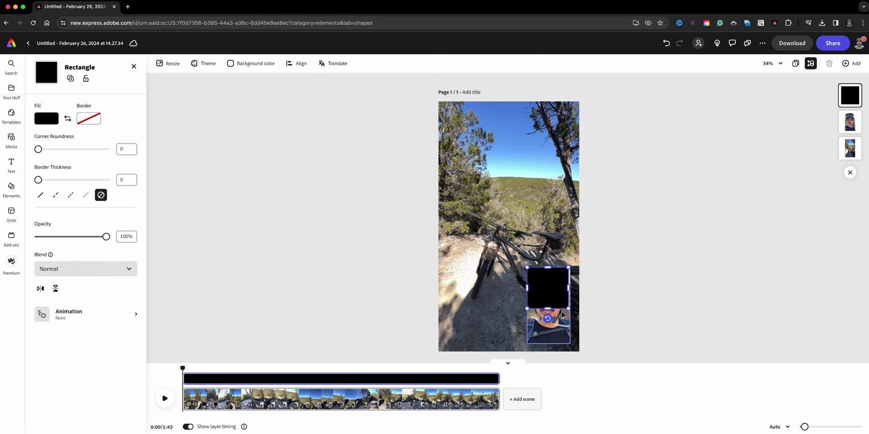
Stretch the black rectangle's corners until it covers slightly past the selfie clip
drag(565, 313, 549, 345)
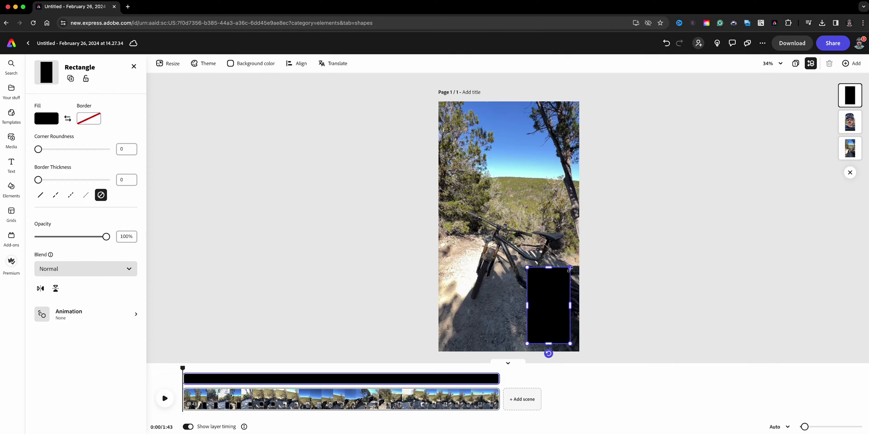
drag(570, 269, 572, 265)
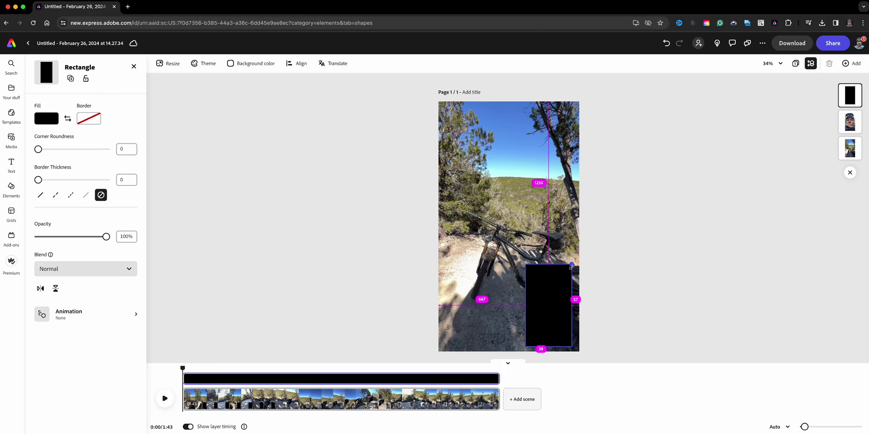
drag(570, 267, 572, 265)
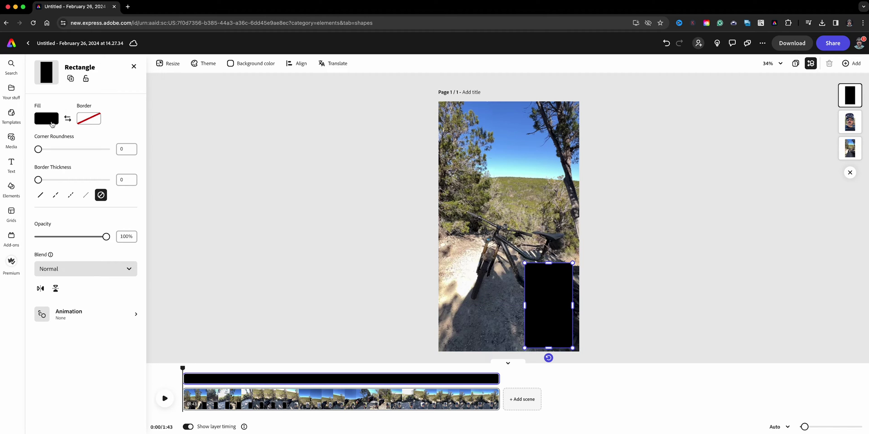
click(52, 124)
Make the rectangle white and move it behind the selfie clip as a frame
click(92, 93)
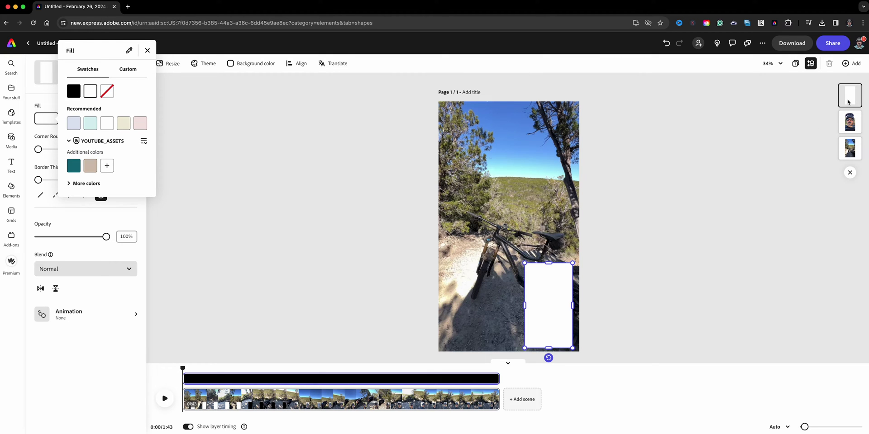
click(848, 102)
drag(848, 103, 850, 130)
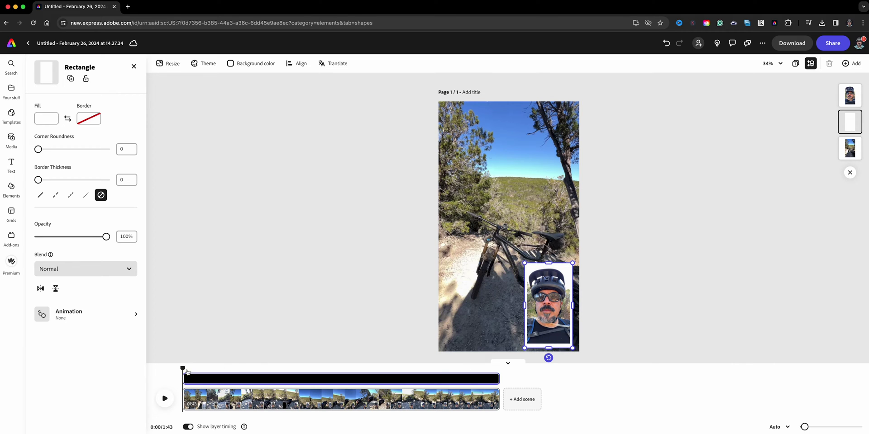
Scrub the preview to about 0:23 and select the background trail video
drag(186, 372, 248, 378)
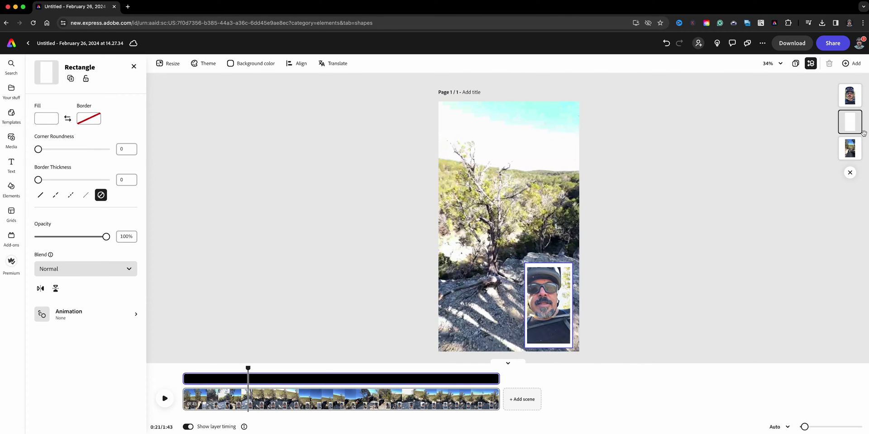
click(554, 264)
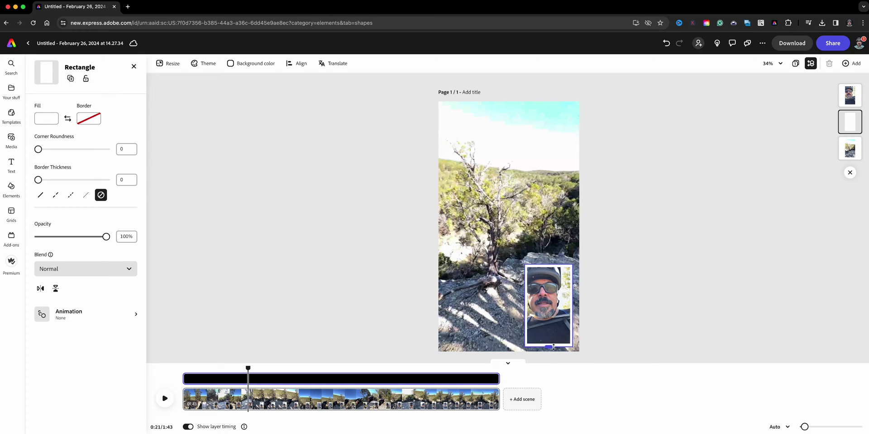
click(483, 290)
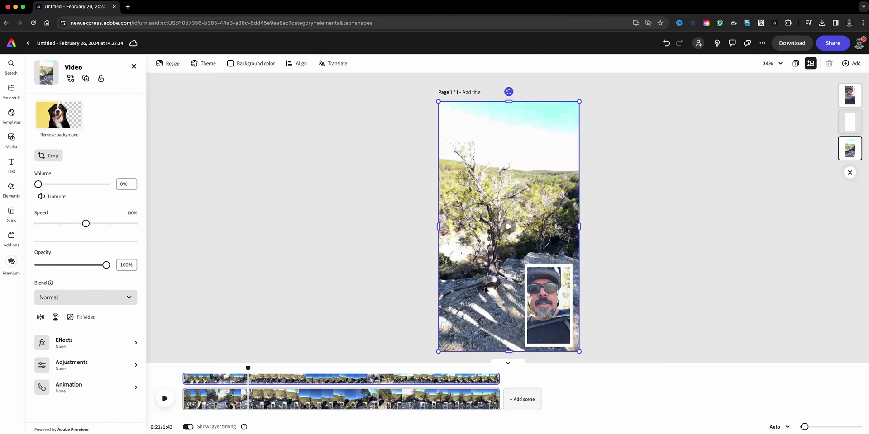
Try the background video's saturation at 100, then reset it to 0
click(108, 366)
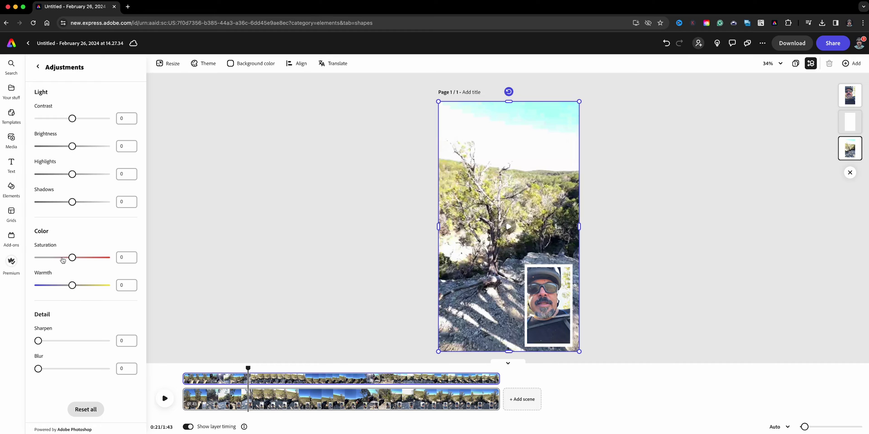
drag(74, 257, 204, 283)
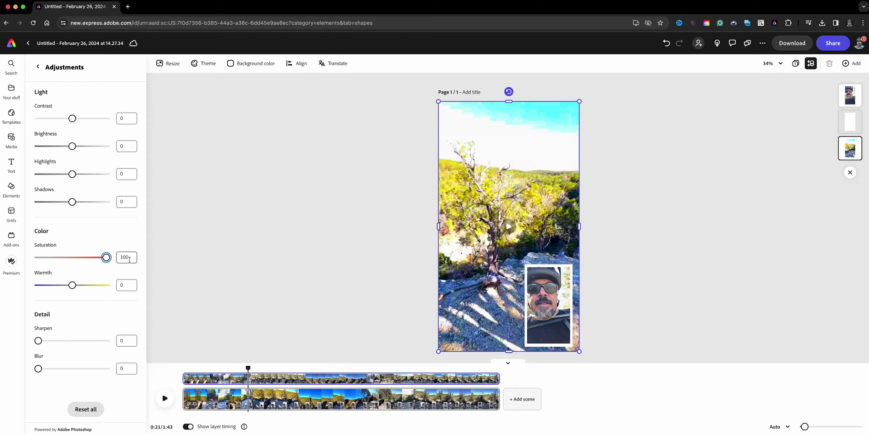
double_click(126, 257)
text(0)
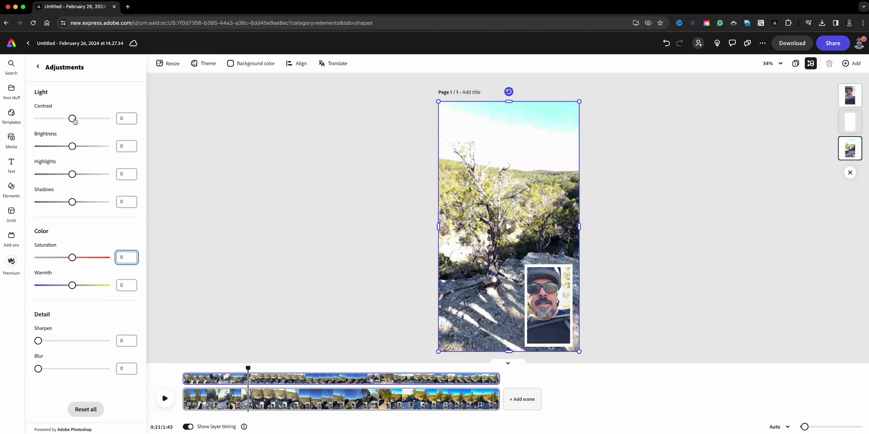
Set the background video's brightness to -14 and shadows to -19
drag(64, 145, 44, 148)
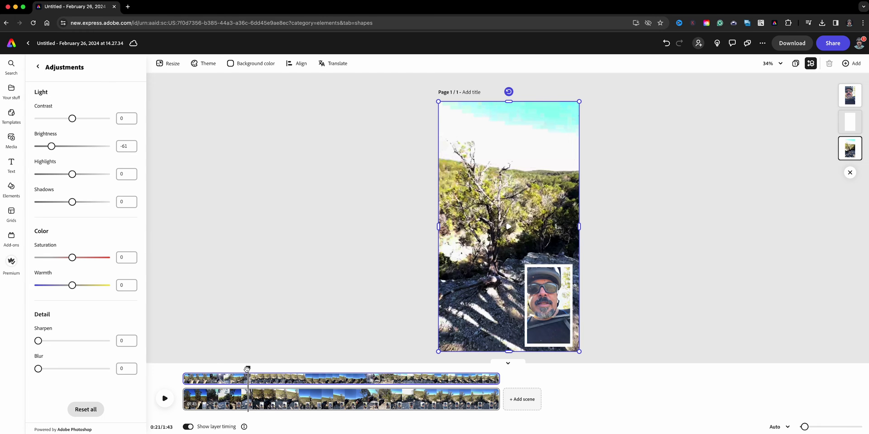
drag(248, 368, 346, 390)
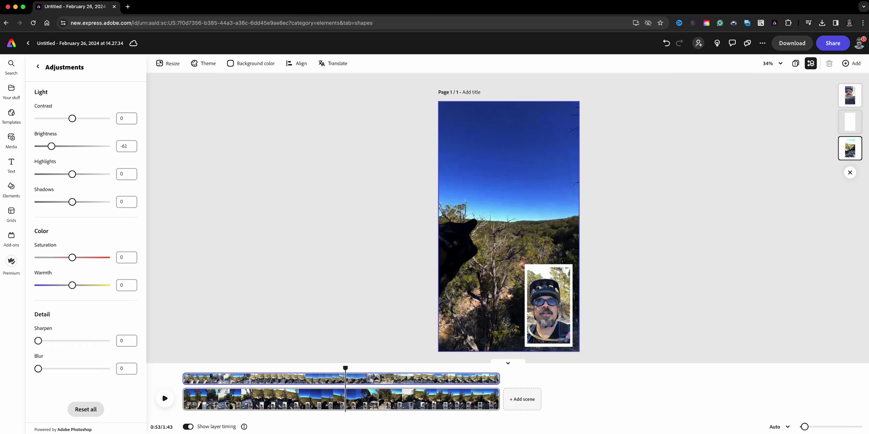
drag(51, 146, 66, 147)
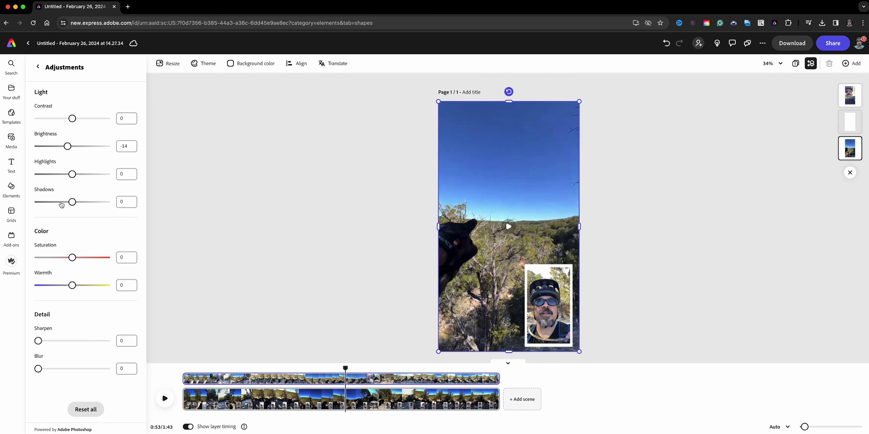
drag(62, 205, 65, 202)
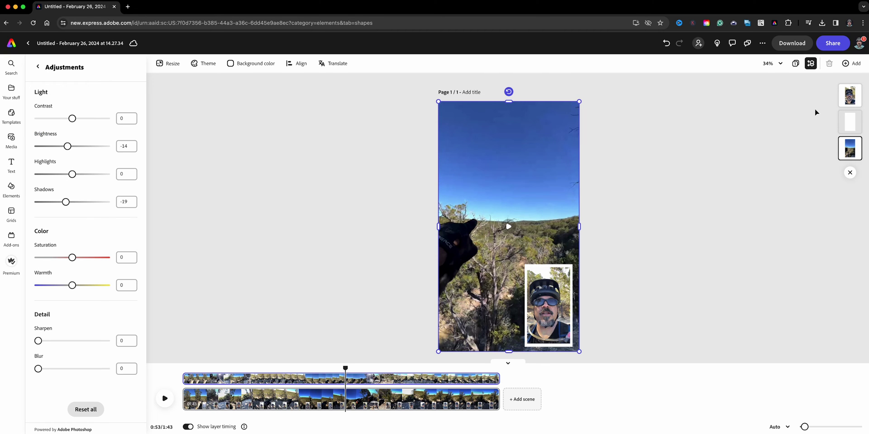
click(849, 96)
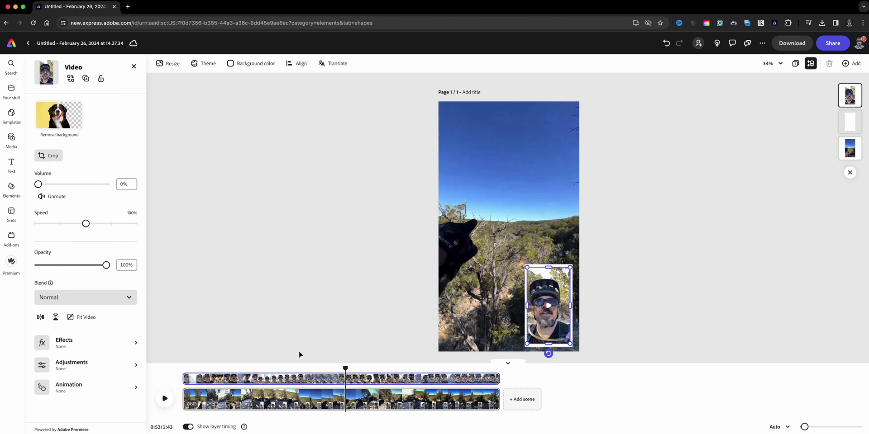
Give the selfie clip saturation 33, shadows -67, brightness -16 and contrast 26
click(91, 365)
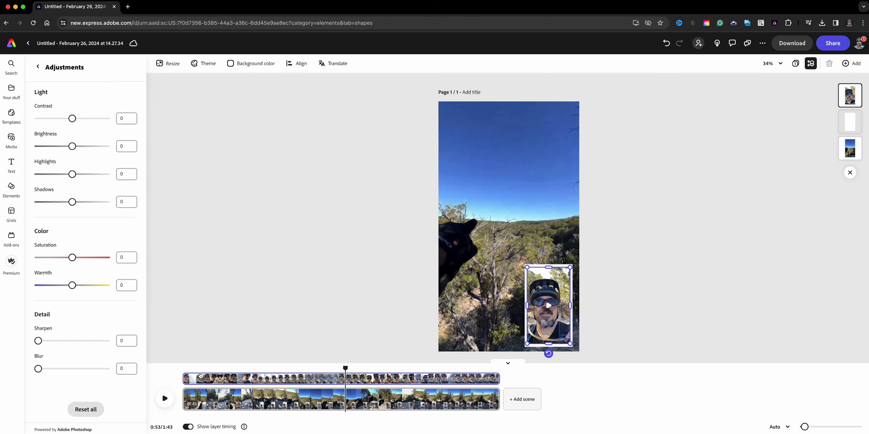
click(193, 370)
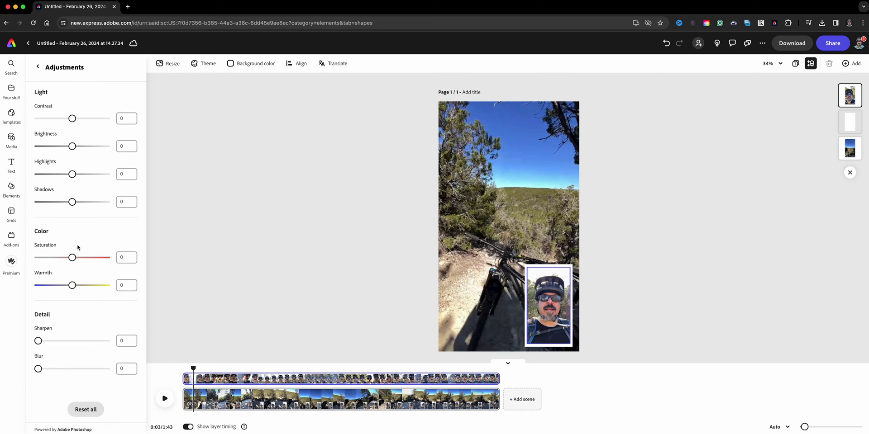
drag(76, 260, 80, 261)
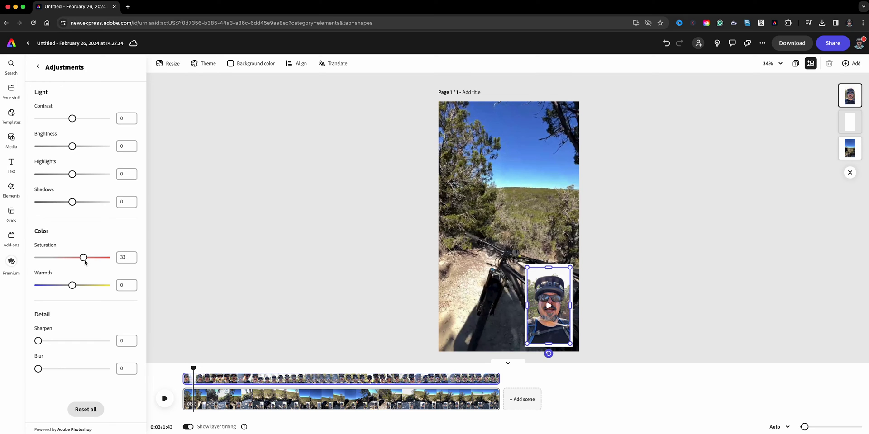
click(48, 202)
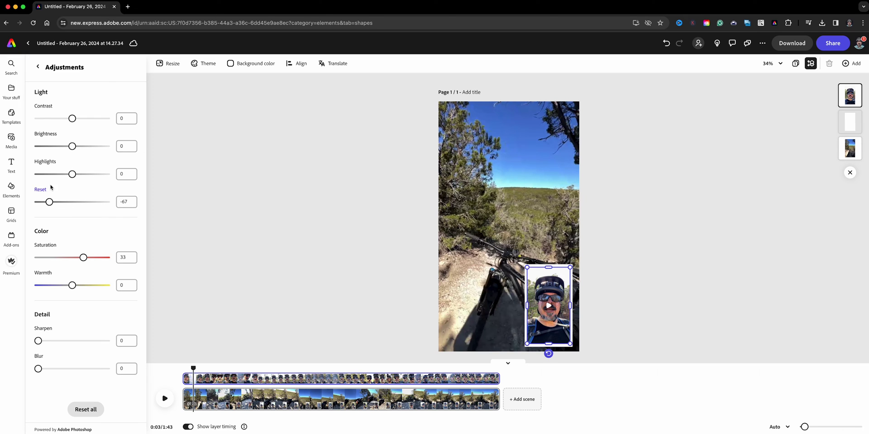
drag(62, 150, 66, 150)
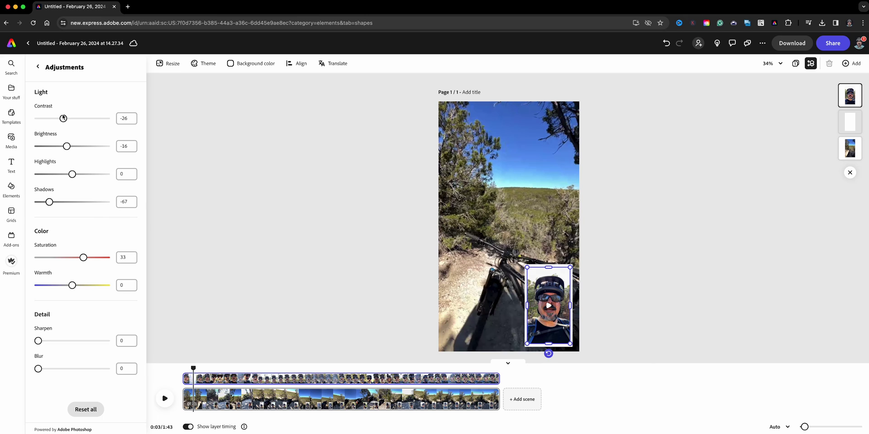
drag(48, 119, 84, 120)
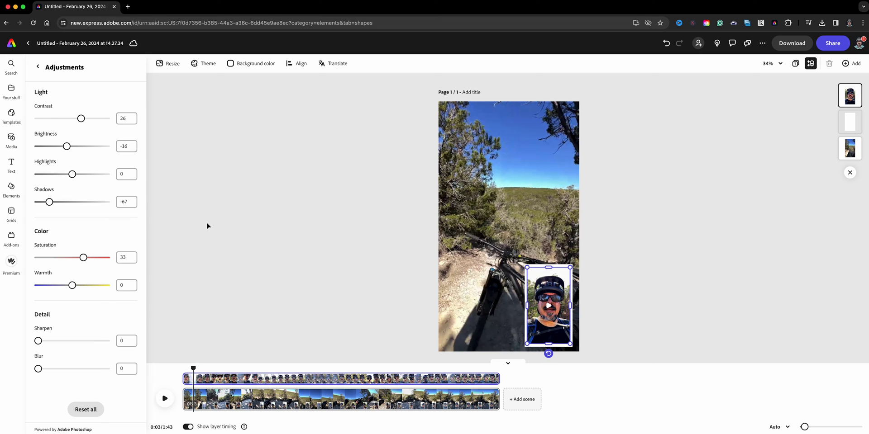
click(245, 309)
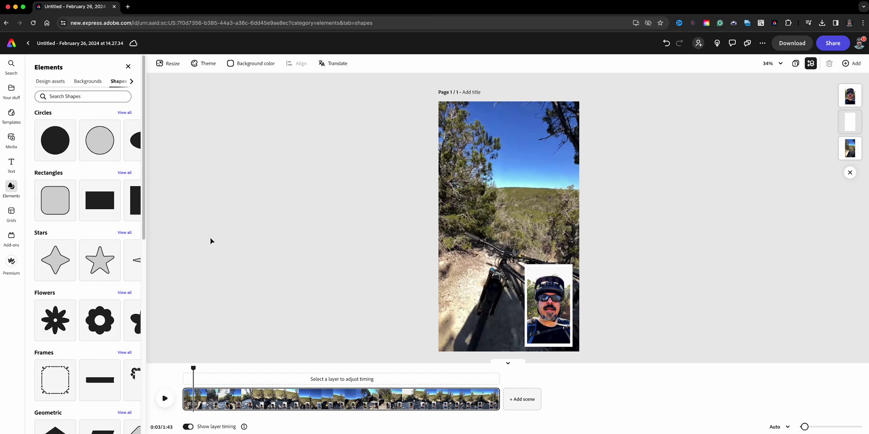
Group the selfie clip with its white border, undoing a test move to the top-left
click(560, 318)
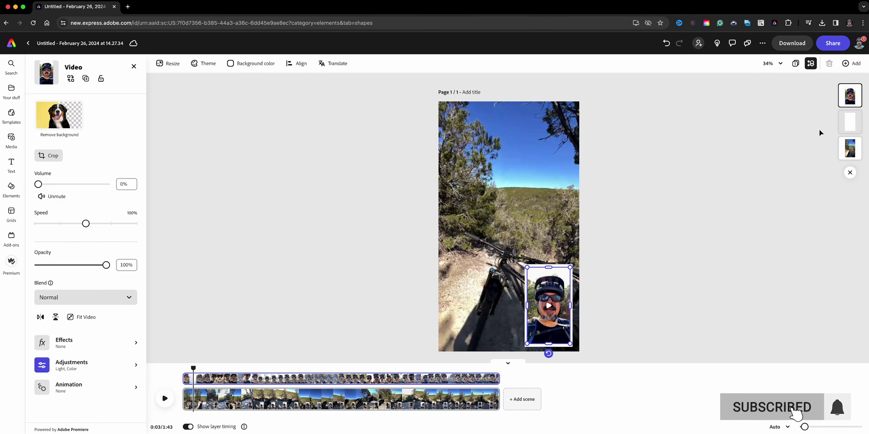
shift+click(480, 295)
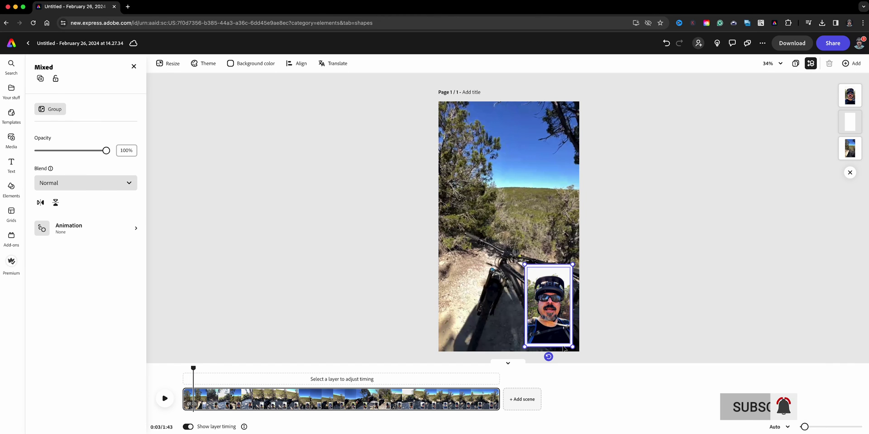
click(54, 109)
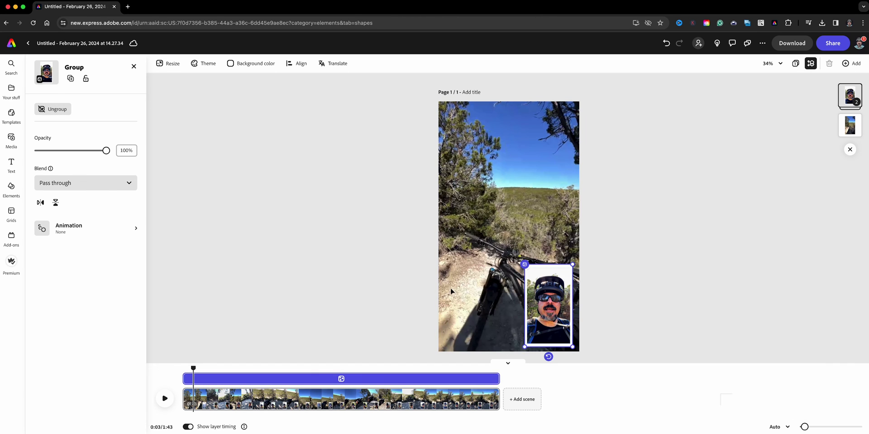
drag(549, 319, 470, 159)
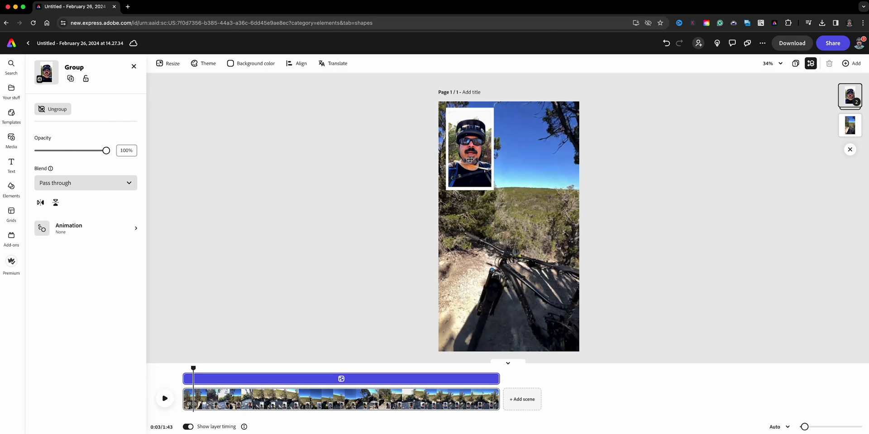
key(super+z)
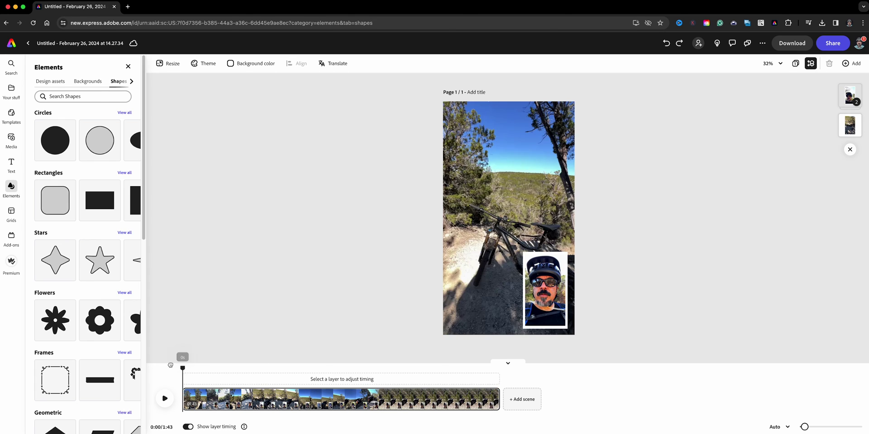
click(12, 141)
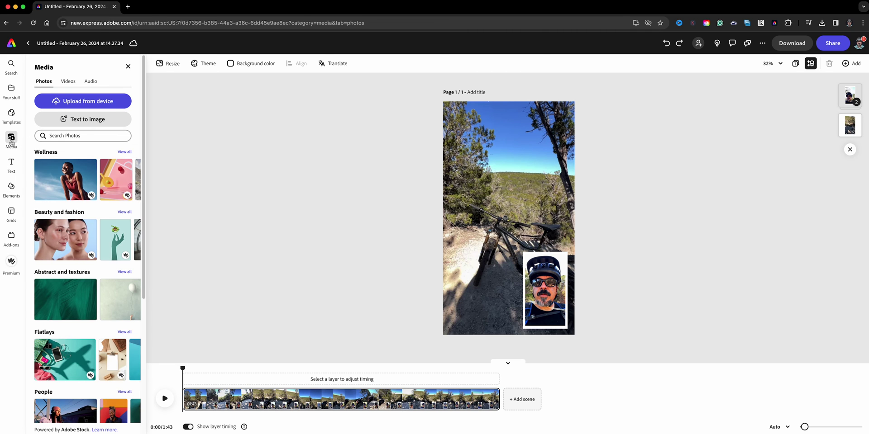
Add the 'Life In Nature - Folk, Soft - Loop' music track, mute it to 0%, and play the video
click(89, 81)
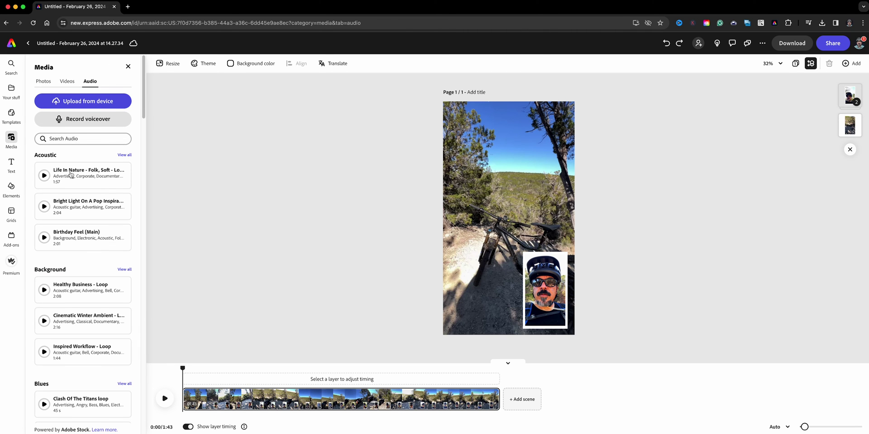
click(86, 178)
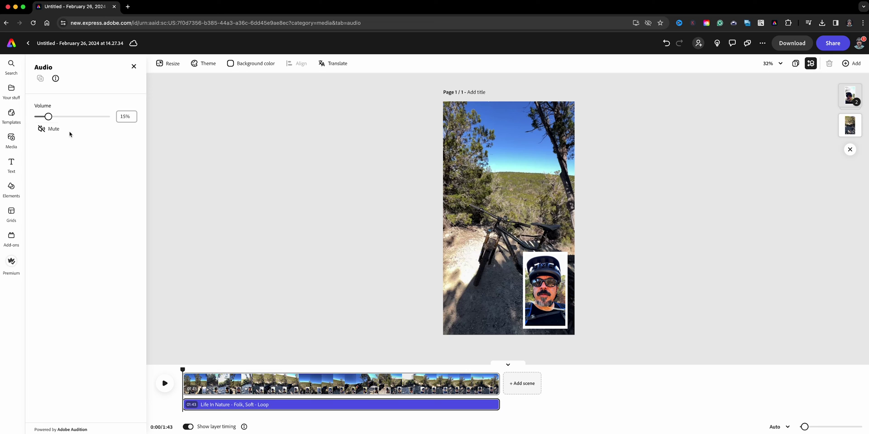
click(52, 129)
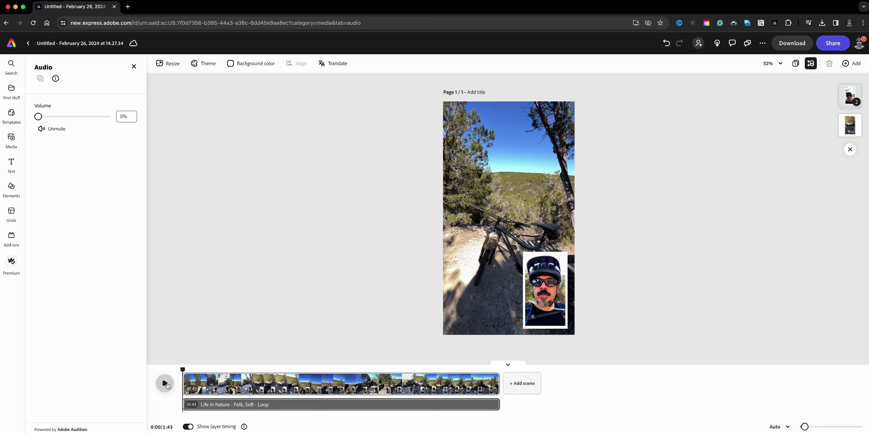
click(165, 384)
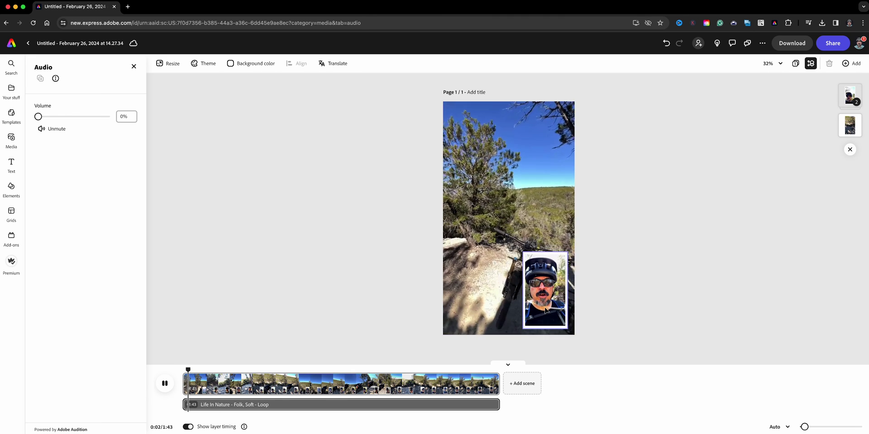